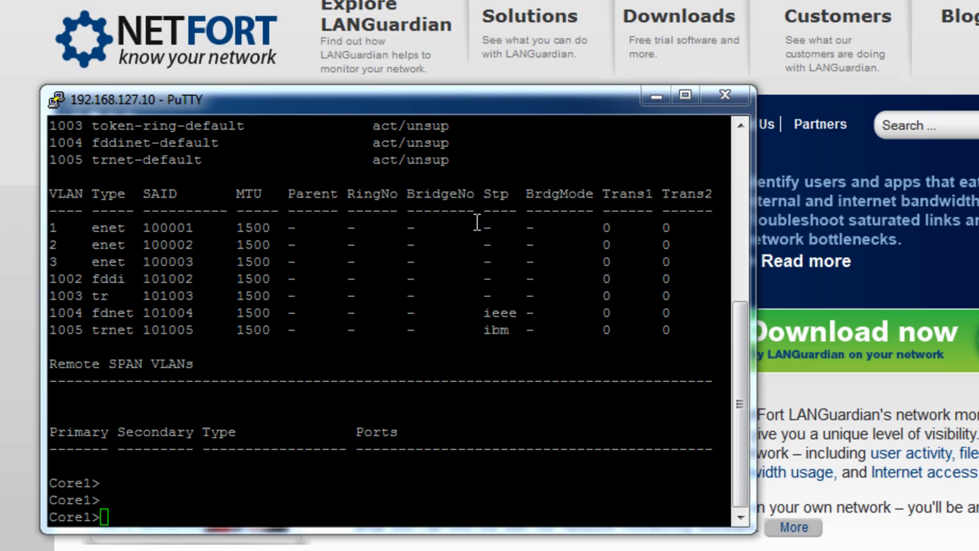
# List Core1's VLANs and member ports with sh vlan, then issue en for privileged mode.
pyautogui.click(348, 282)
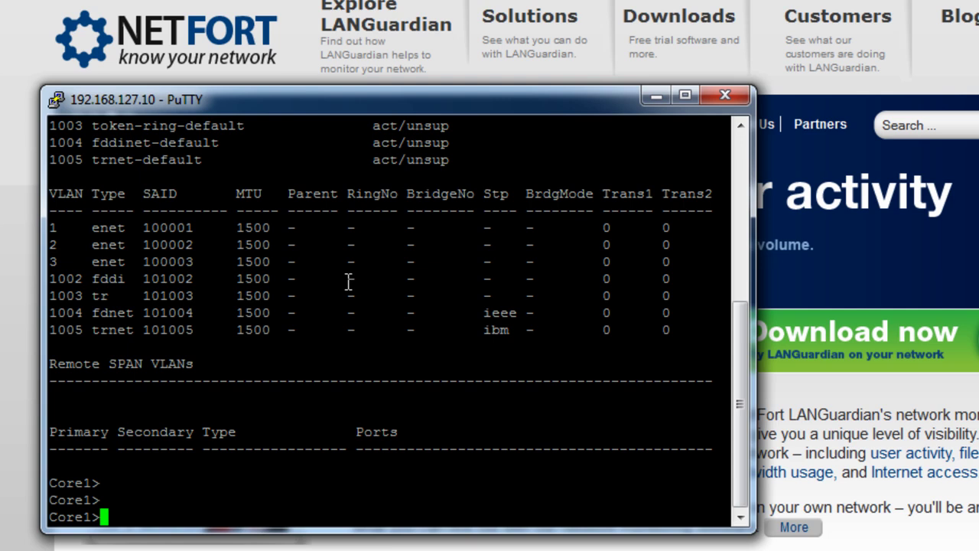
pyautogui.press('Return')
pyautogui.press('Return')
pyautogui.write('sh ')
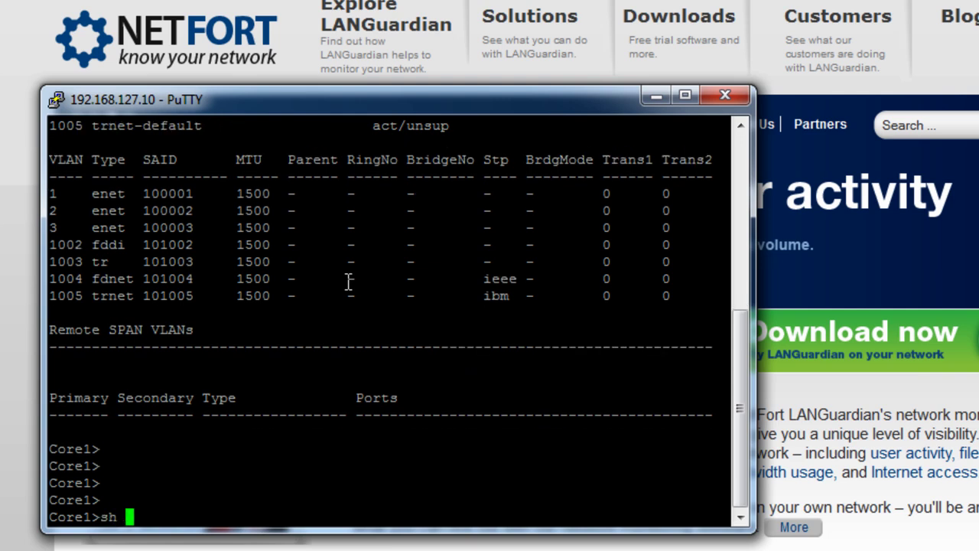
pyautogui.write('vlan')
pyautogui.press('Return')
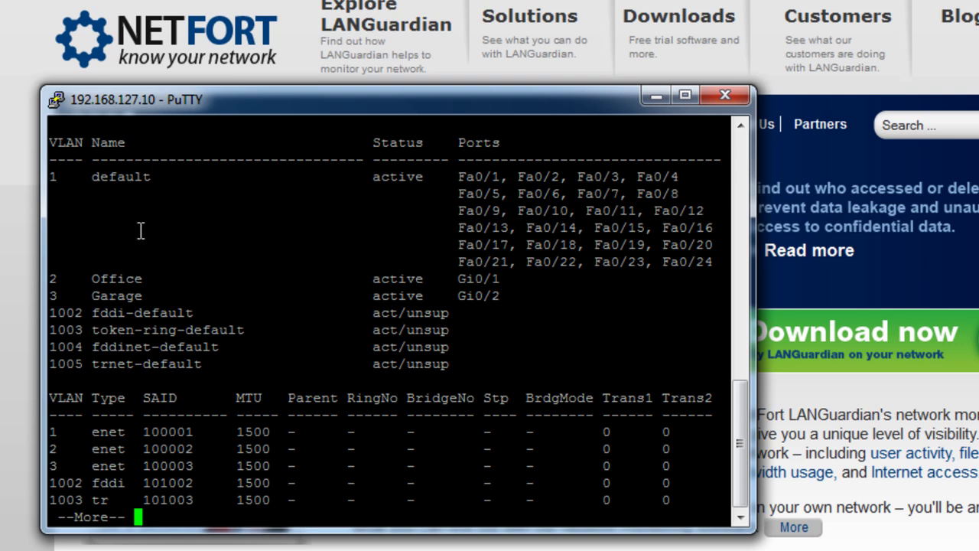
pyautogui.press('space')
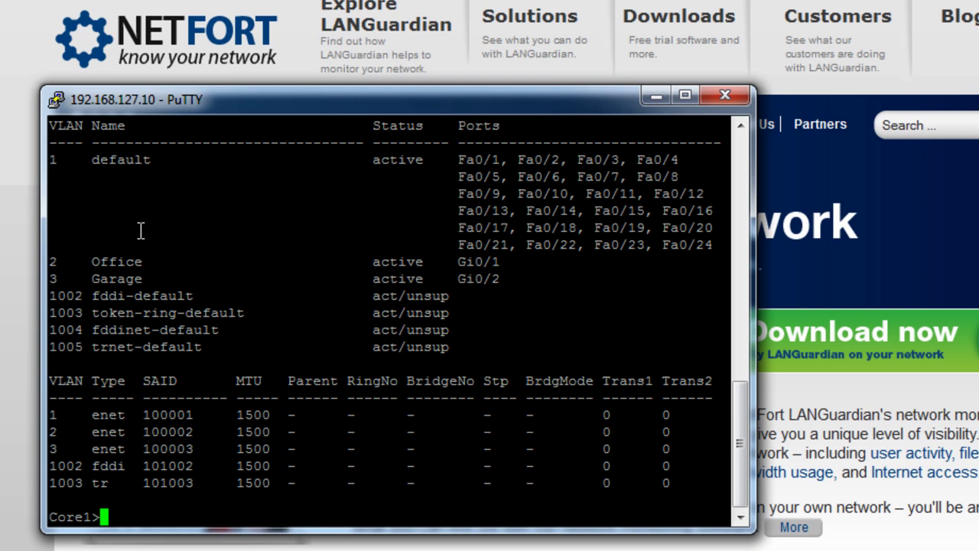
pyautogui.write('en')
pyautogui.press('Return')
pyautogui.press('Return')
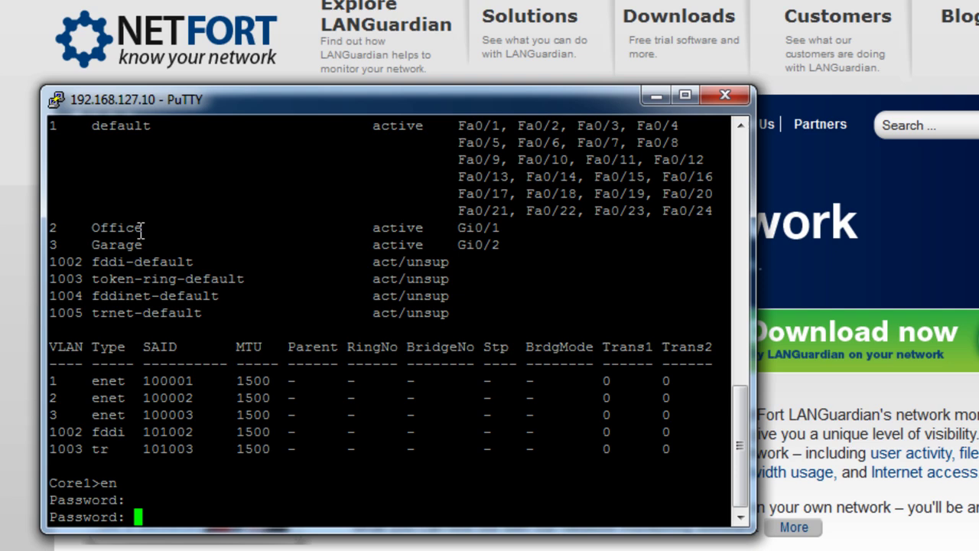
# Enter the enable password, confirm sh monitor shows no SPAN session, and enter conf t mode.
pyautogui.press('Return')
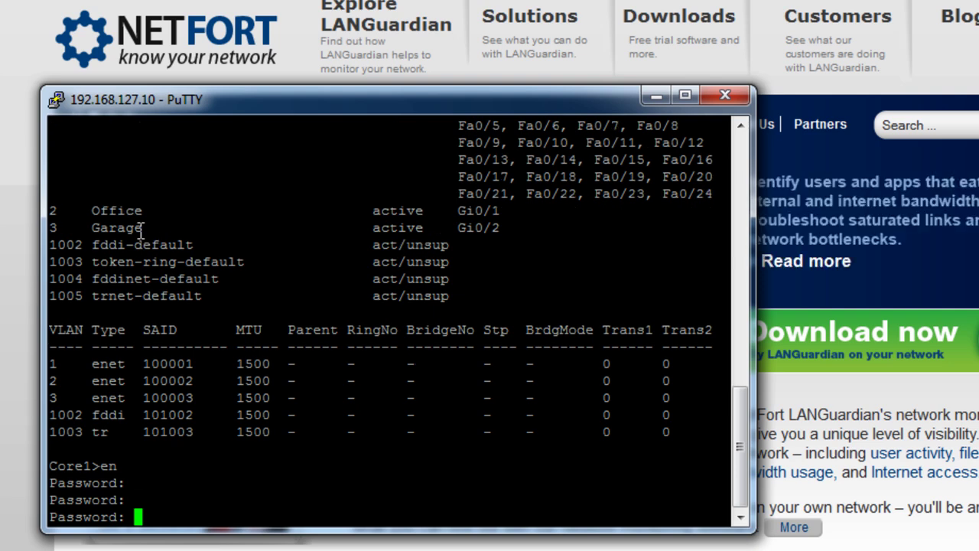
pyautogui.press('Return')
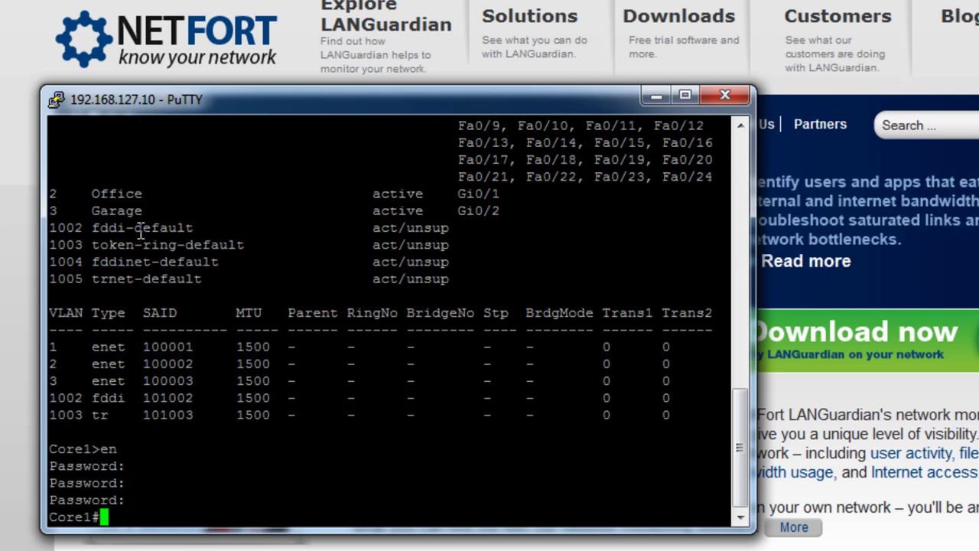
pyautogui.write('sh ')
pyautogui.write('mion')
pyautogui.press('BackSpace')
pyautogui.press('BackSpace')
pyautogui.press('BackSpace')
pyautogui.press('BackSpace')
pyautogui.write('mon')
pyautogui.press('Tab')
pyautogui.press('Return')
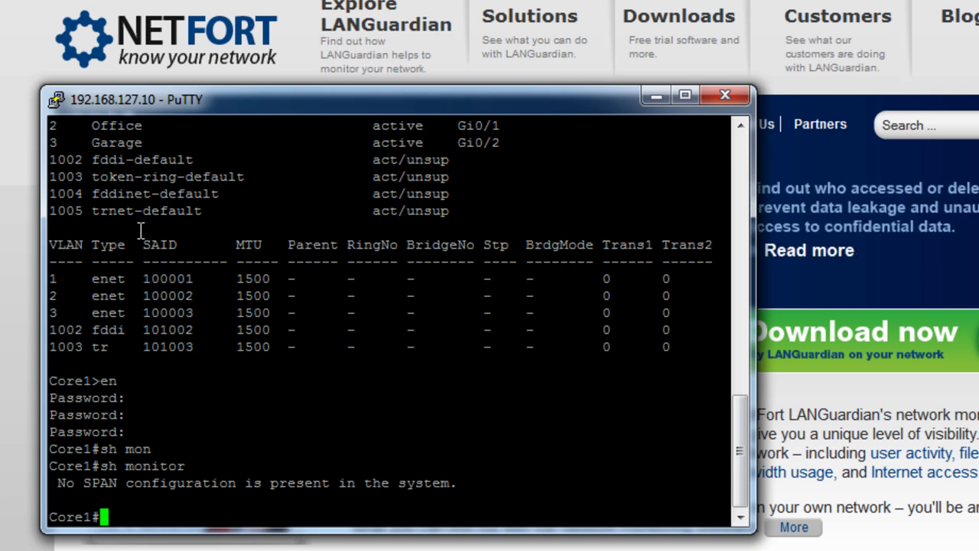
pyautogui.write('conf t')
pyautogui.press('Return')
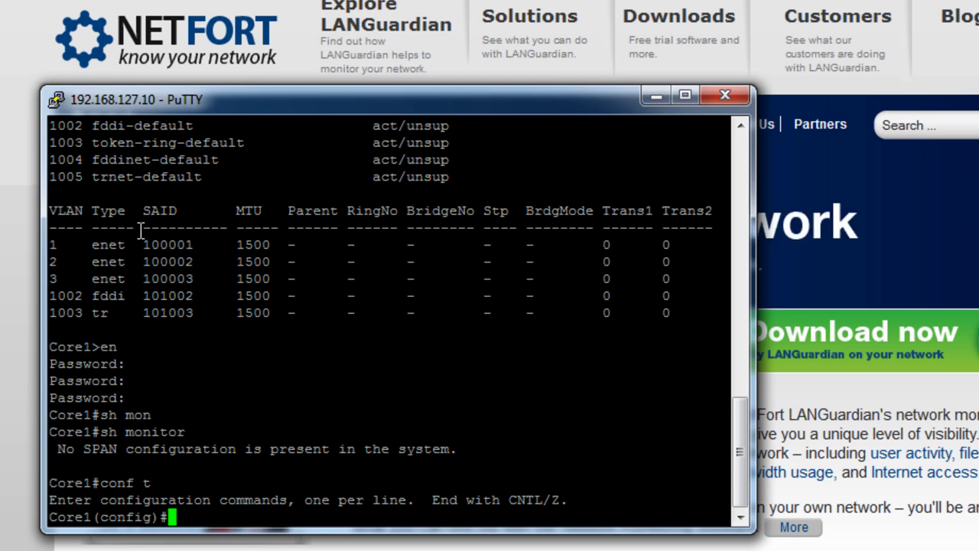
# Enter 'monitor session 1 source vlan 1 rx' so VLAN 1's received traffic is mirrored.
pyautogui.write('mon')
pyautogui.press('Tab')
pyautogui.write('se')
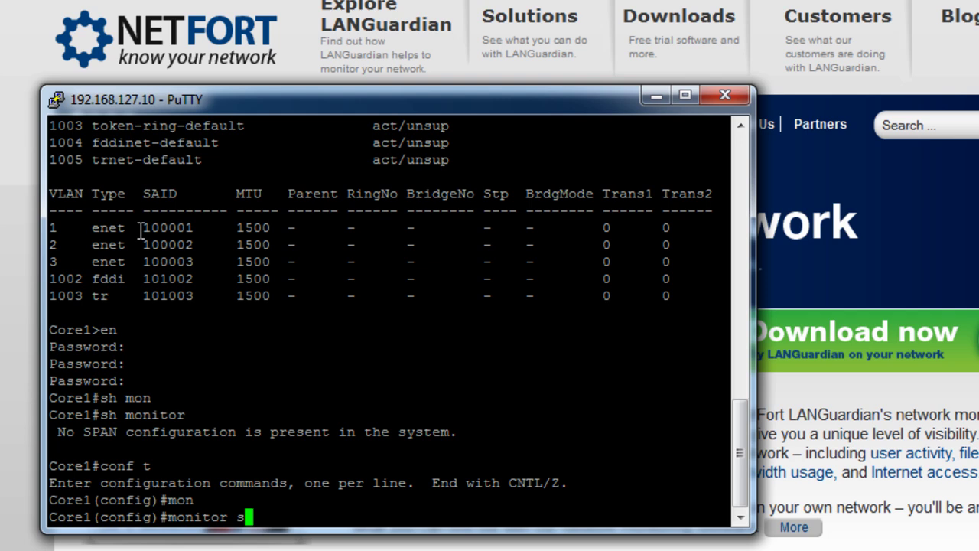
pyautogui.press('Tab')
pyautogui.write('1')
pyautogui.press('Tab')
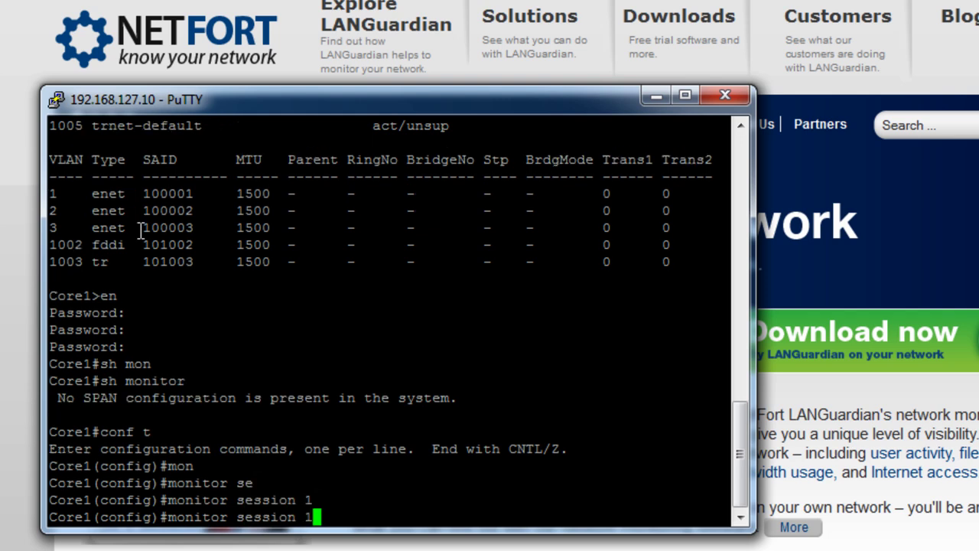
pyautogui.write('s')
pyautogui.press('Tab')
pyautogui.write('v')
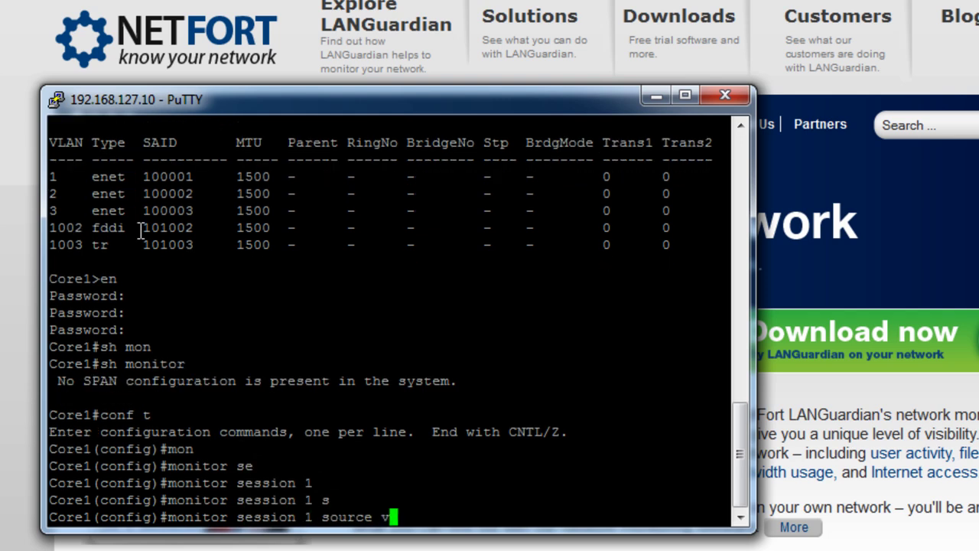
pyautogui.press('Tab')
pyautogui.write('1')
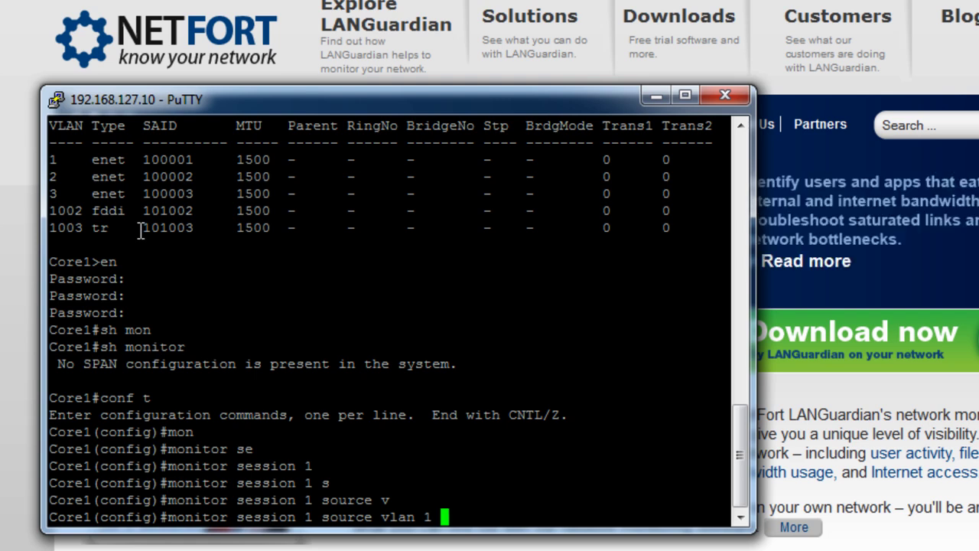
pyautogui.write(' , 2 , 5')
pyautogui.press('BackSpace')
pyautogui.press('BackSpace')
pyautogui.press('BackSpace')
pyautogui.press('BackSpace')
pyautogui.press('BackSpace')
pyautogui.press('BackSpace')
pyautogui.press('BackSpace')
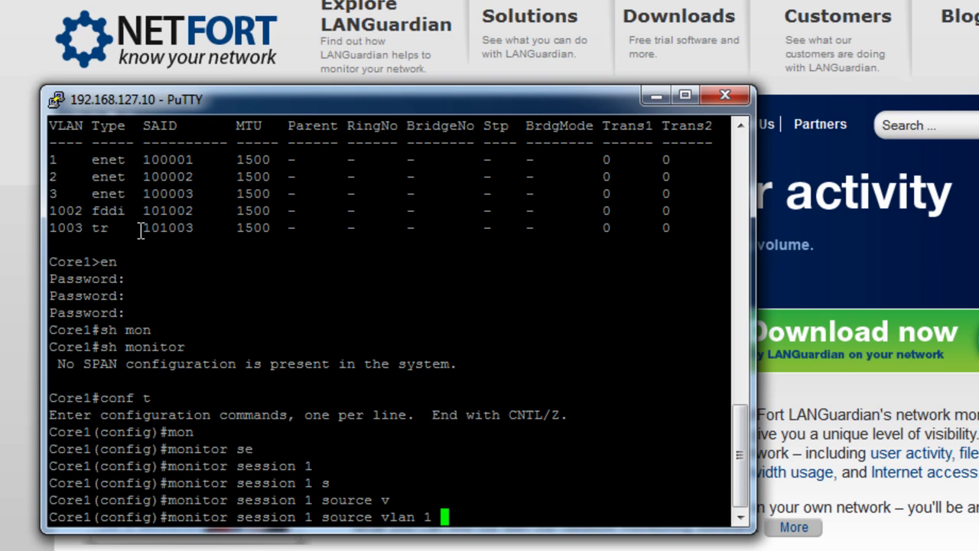
pyautogui.write('rx')
pyautogui.press('Return')
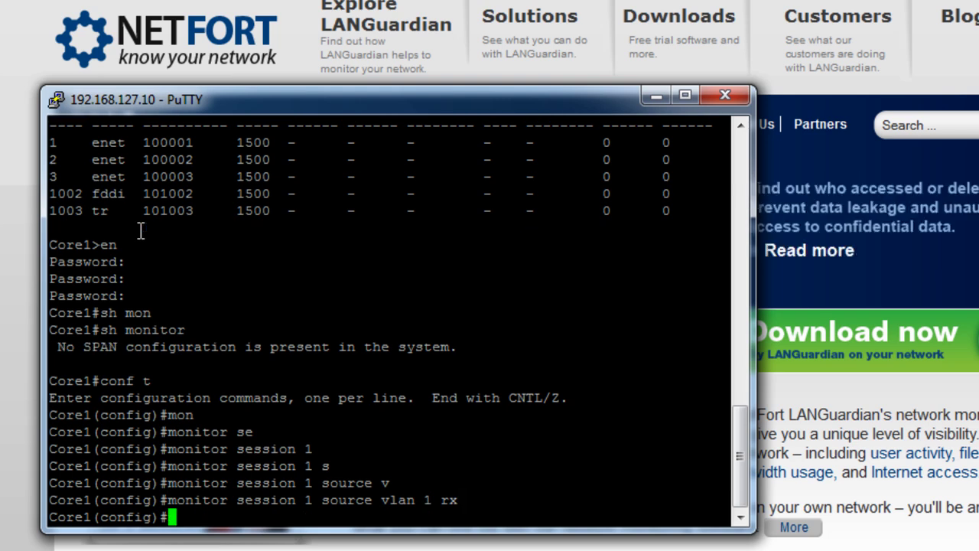
# Enter 'monitor session 1 destination interface fastEthernet 0/6' to send mirrored traffic out Fa0/6.
pyautogui.write('me')
pyautogui.write('n')
pyautogui.press('Tab')
pyautogui.write('se')
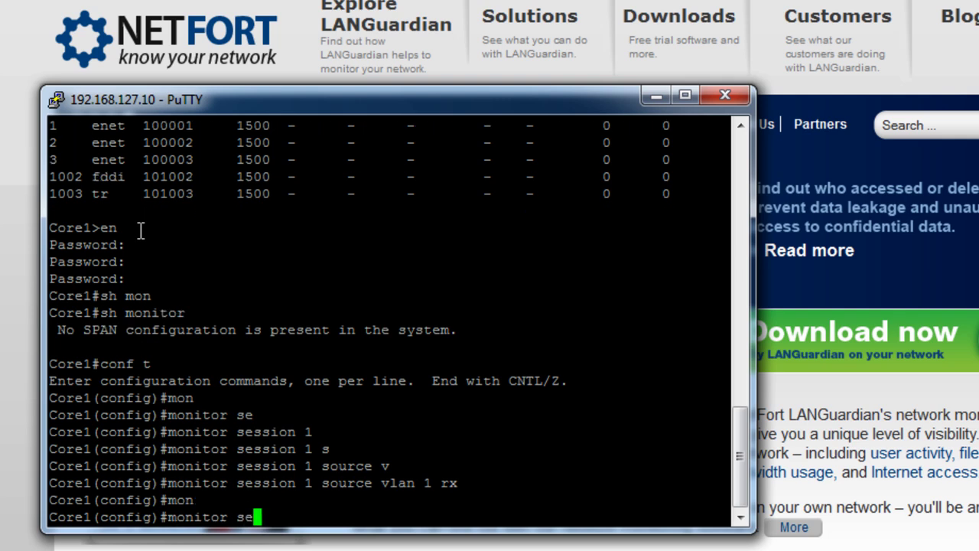
pyautogui.press('Tab')
pyautogui.write('1')
pyautogui.press('Tab')
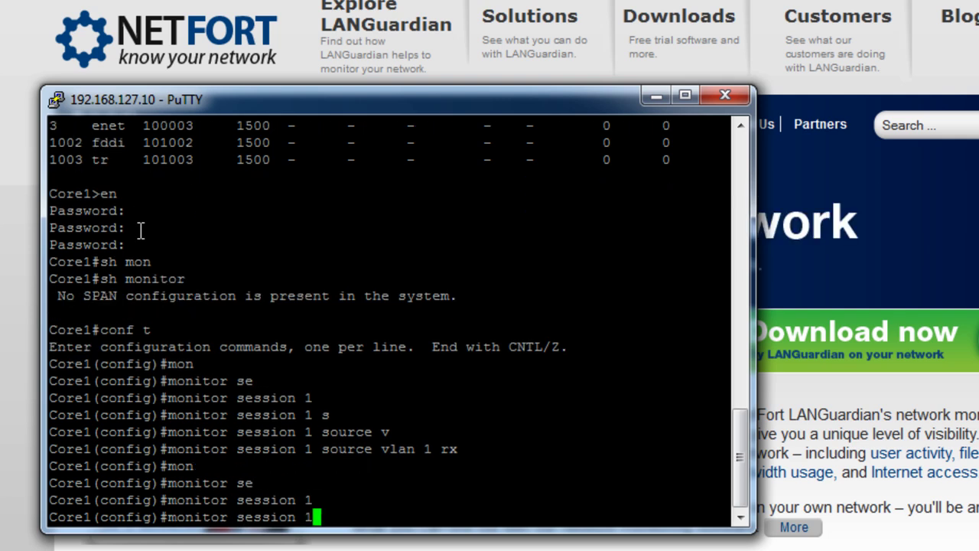
pyautogui.write('de')
pyautogui.press('Tab')
pyautogui.write('in')
pyautogui.press('Tab')
pyautogui.write('f')
pyautogui.press('Tab')
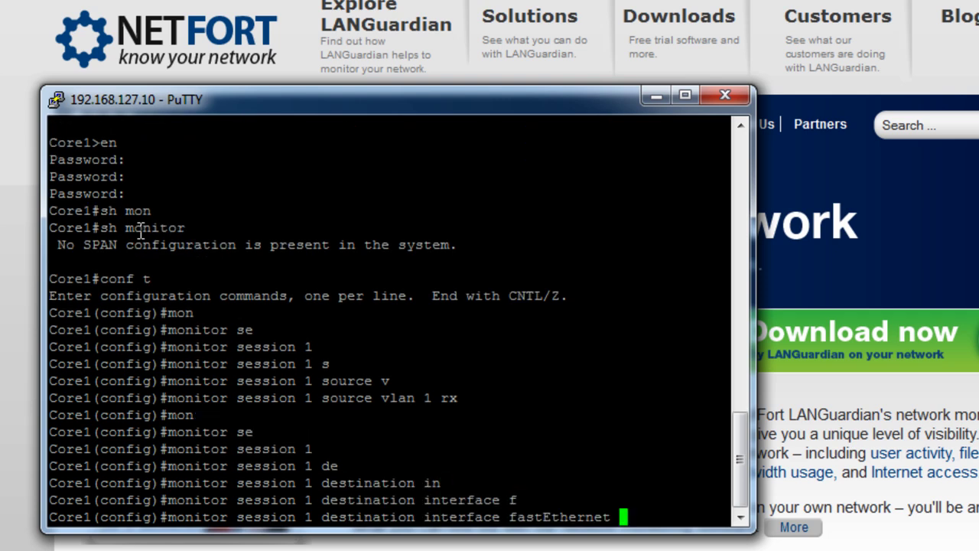
pyautogui.write('0/6')
pyautogui.press('Return')
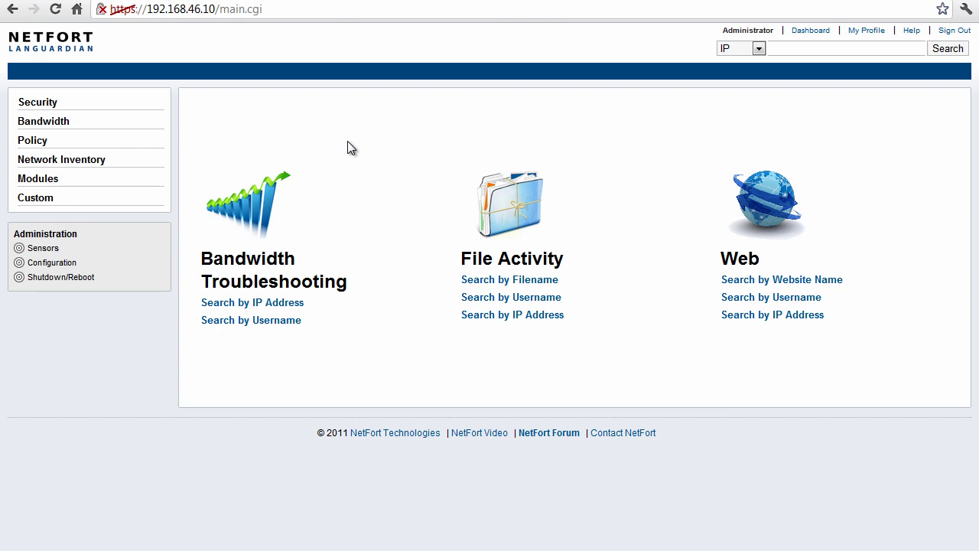
# Run the Bandwidth > IP > Top Users report for the last 24 hours.
pyautogui.click(65, 122)
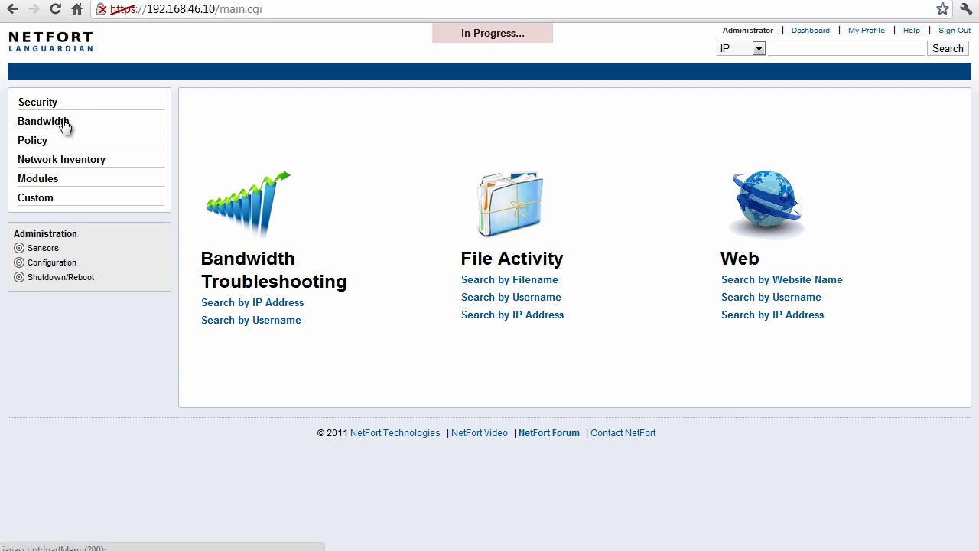
pyautogui.click(36, 142)
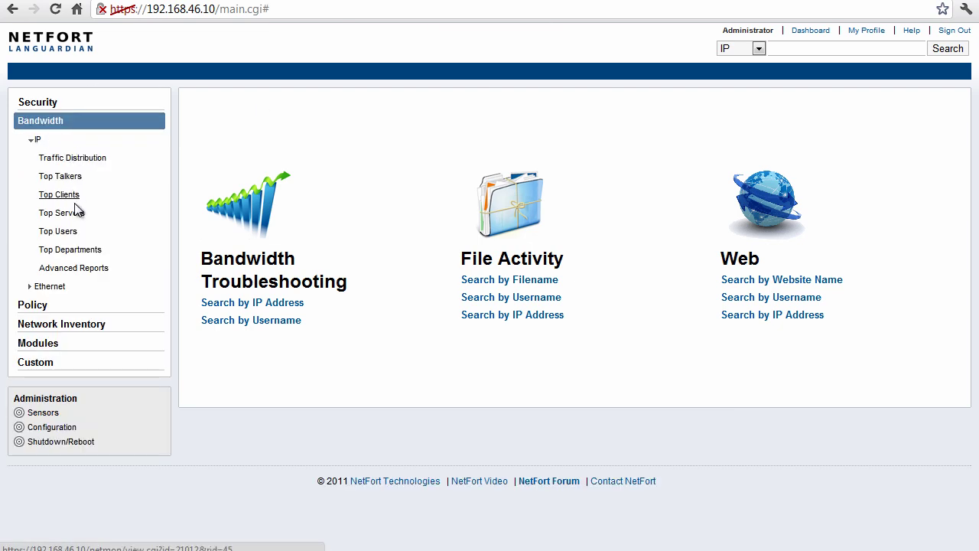
pyautogui.click(74, 230)
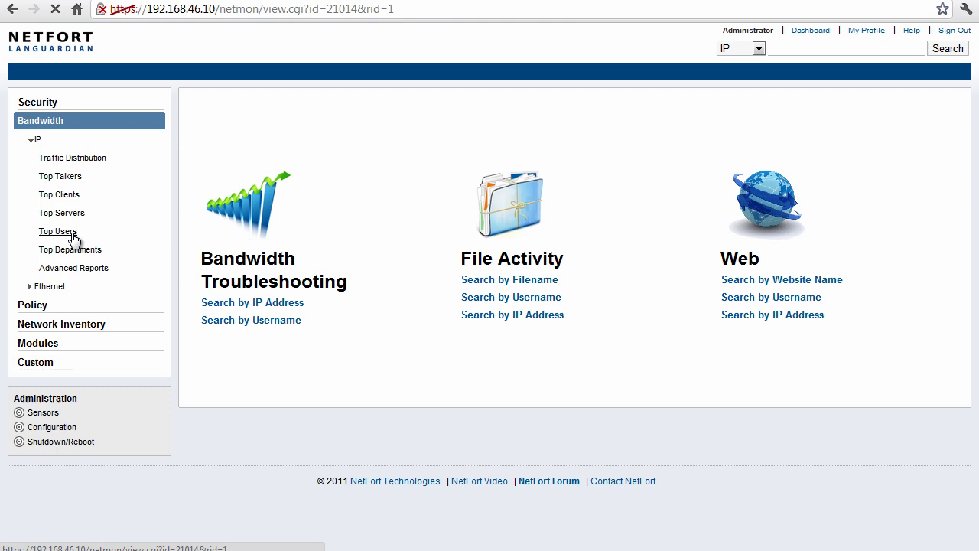
pyautogui.click(409, 157)
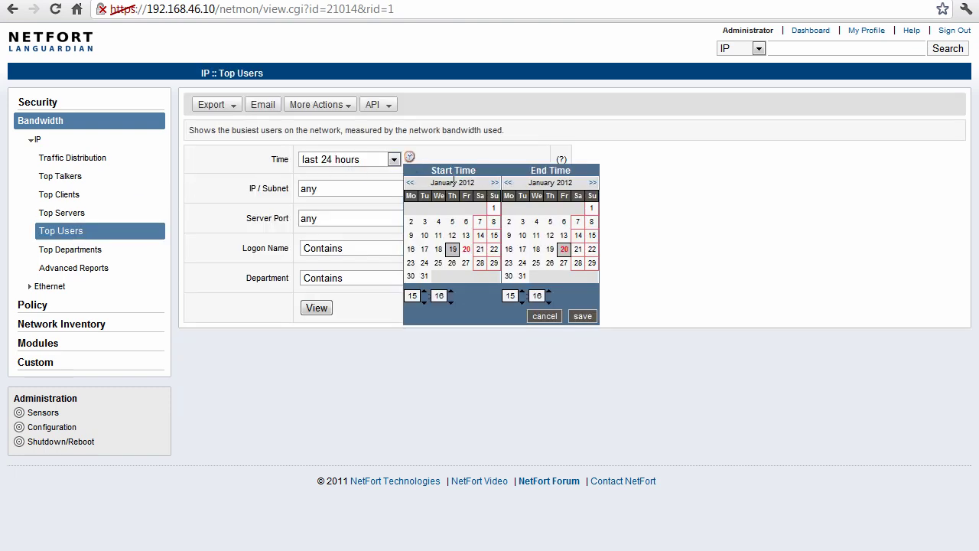
pyautogui.click(552, 317)
pyautogui.click(320, 308)
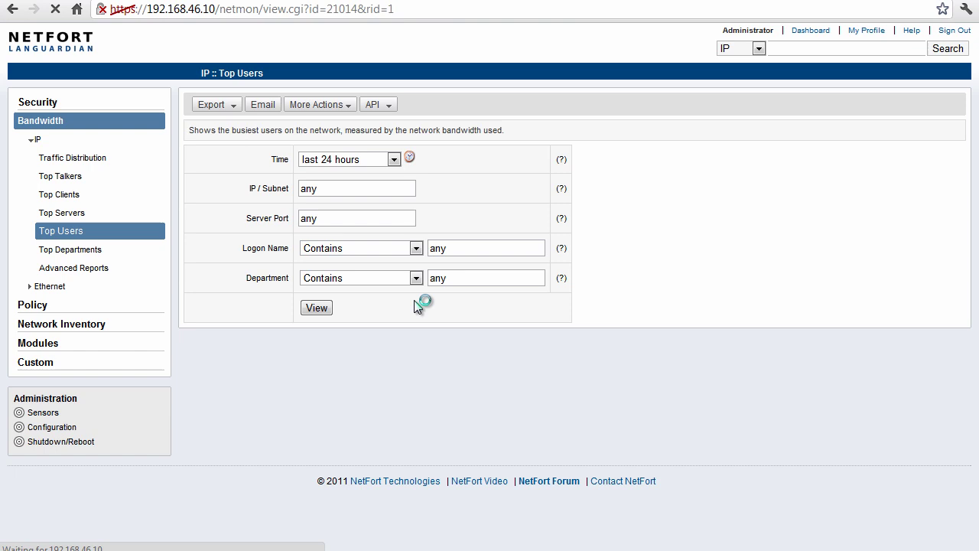
pyautogui.scroll(-2, 428, 292)
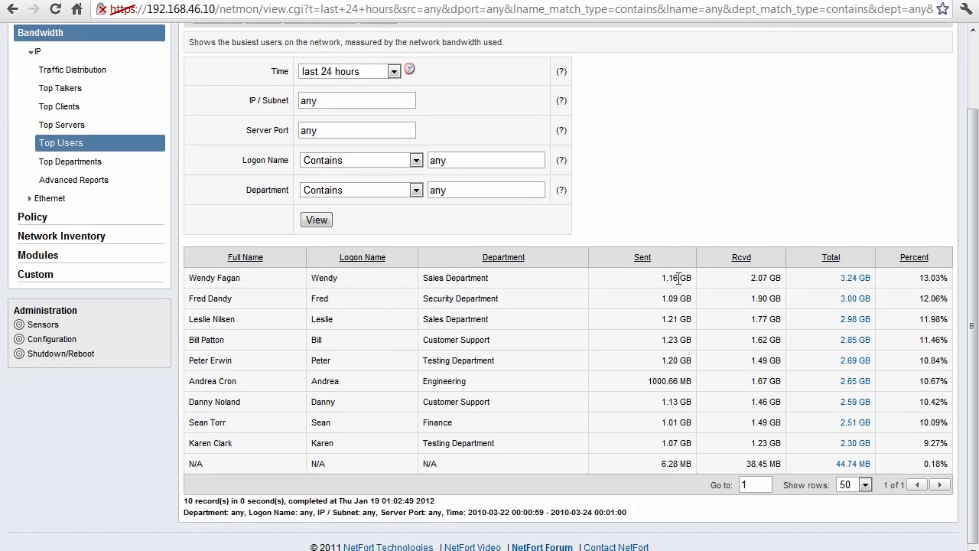
# Drill into the top user's 3.24 GB total, then their port 80 (http) traffic.
pyautogui.click(855, 278)
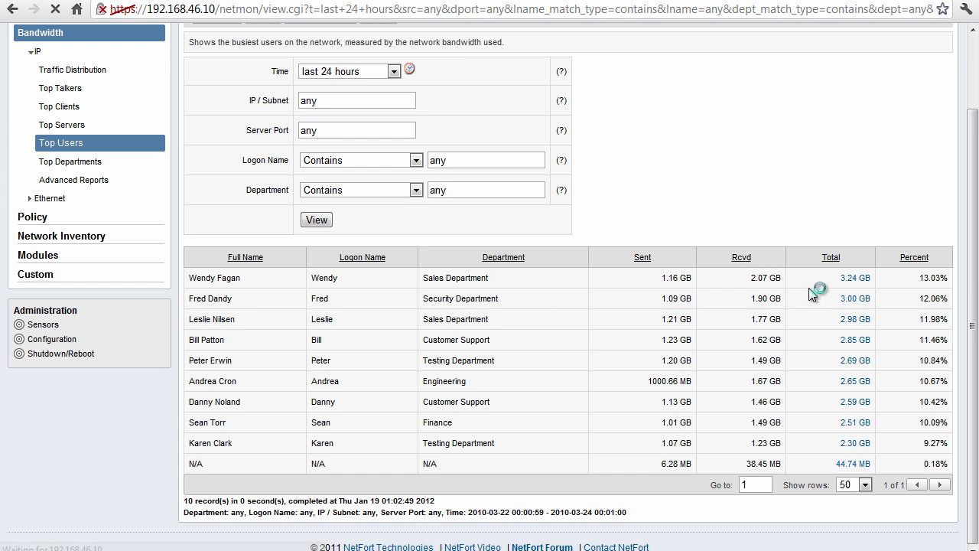
pyautogui.scroll(-1, 848, 317)
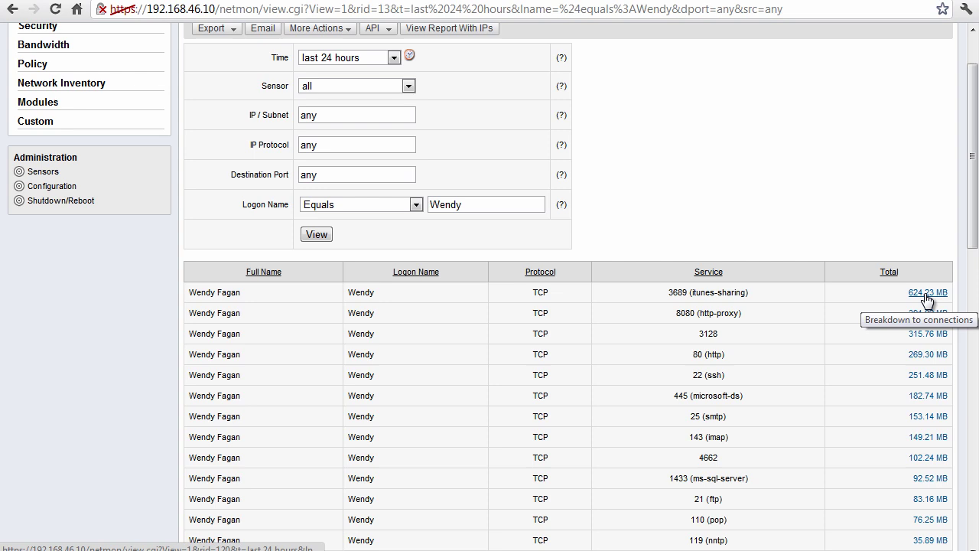
pyautogui.click(926, 356)
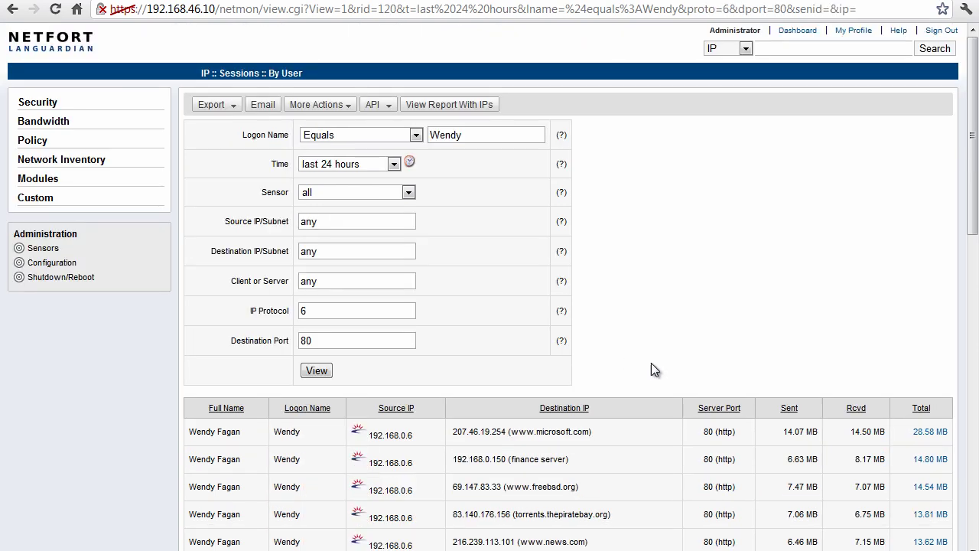
pyautogui.scroll(-1, 649, 362)
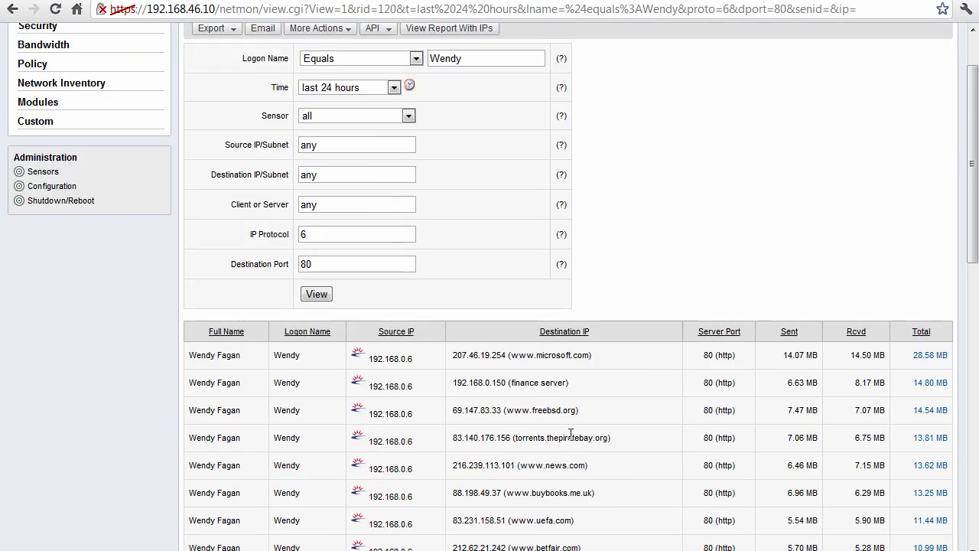
# Copy the user's logon name from the first row and return to the LANGuardian home page.
pyautogui.doubleClick(286, 355)
pyautogui.rightClick(286, 357)
pyautogui.click(310, 366)
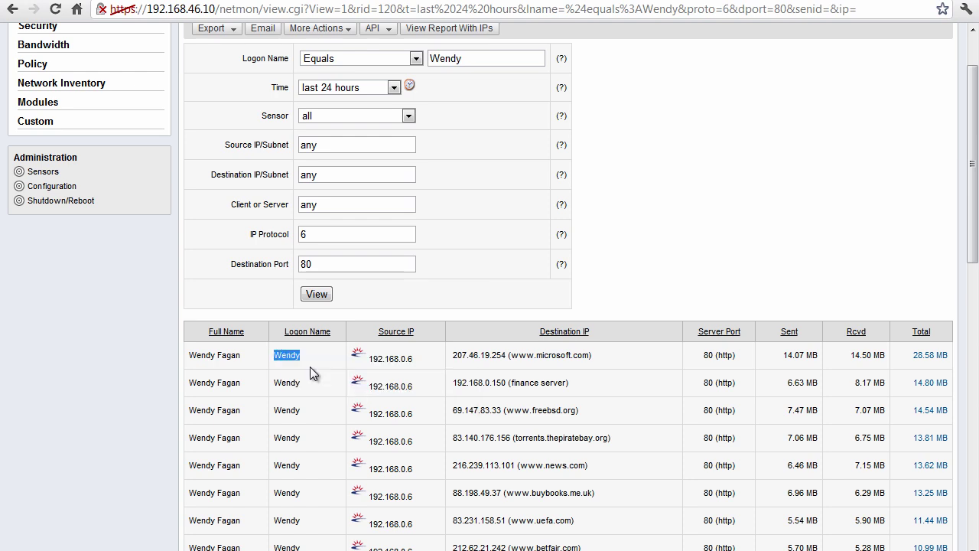
pyautogui.scroll(1, 310, 367)
pyautogui.click(52, 58)
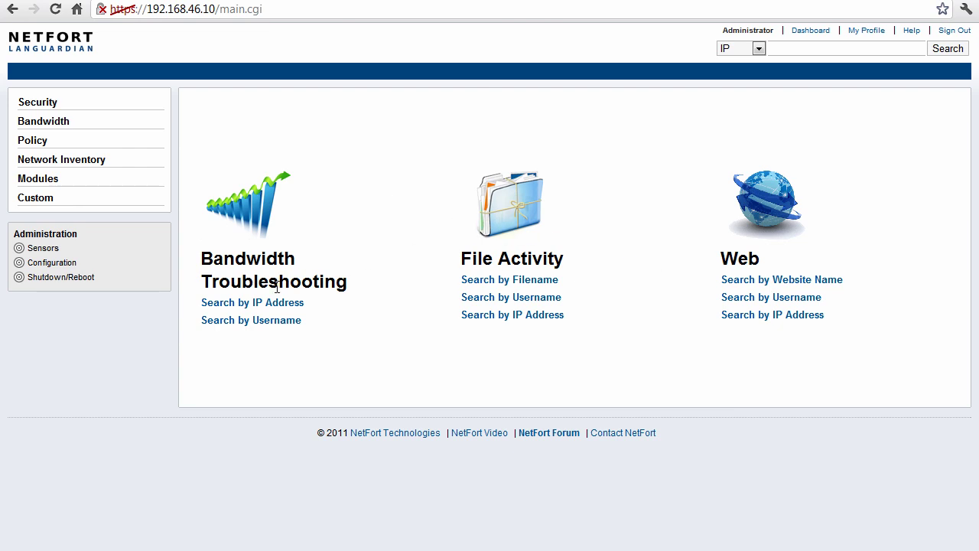
# Search bandwidth by username for the top user, picking their name from the suggestions.
pyautogui.click(275, 323)
pyautogui.click(283, 344)
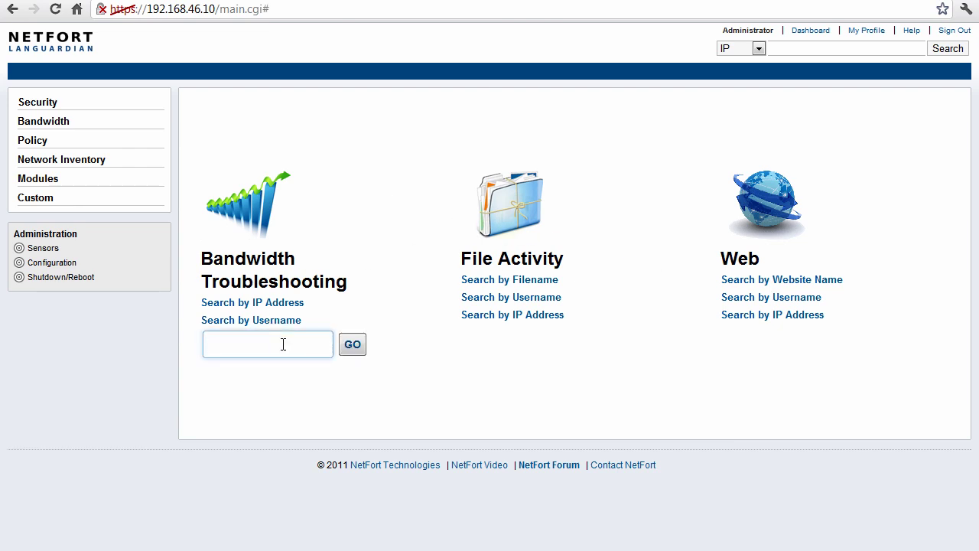
pyautogui.write('wen')
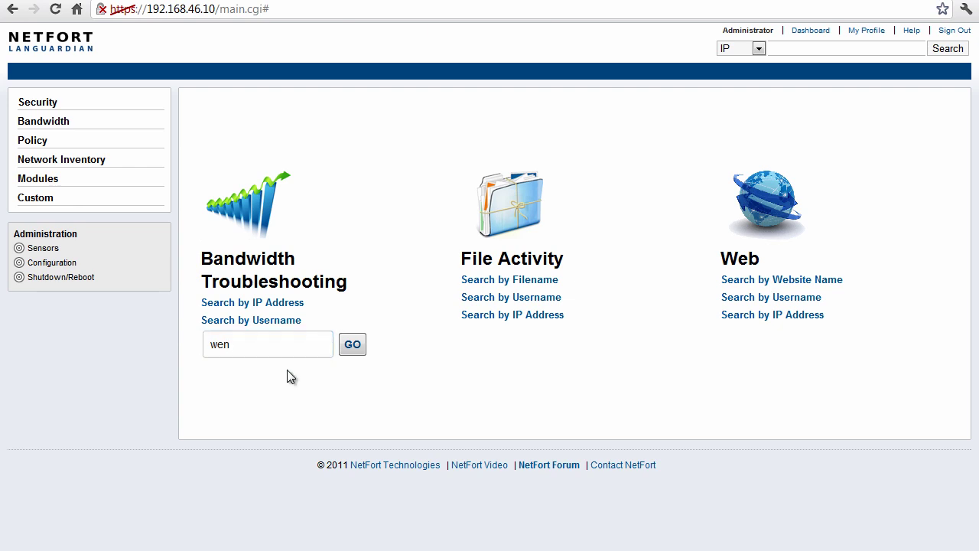
pyautogui.click(274, 351)
pyautogui.write('d')
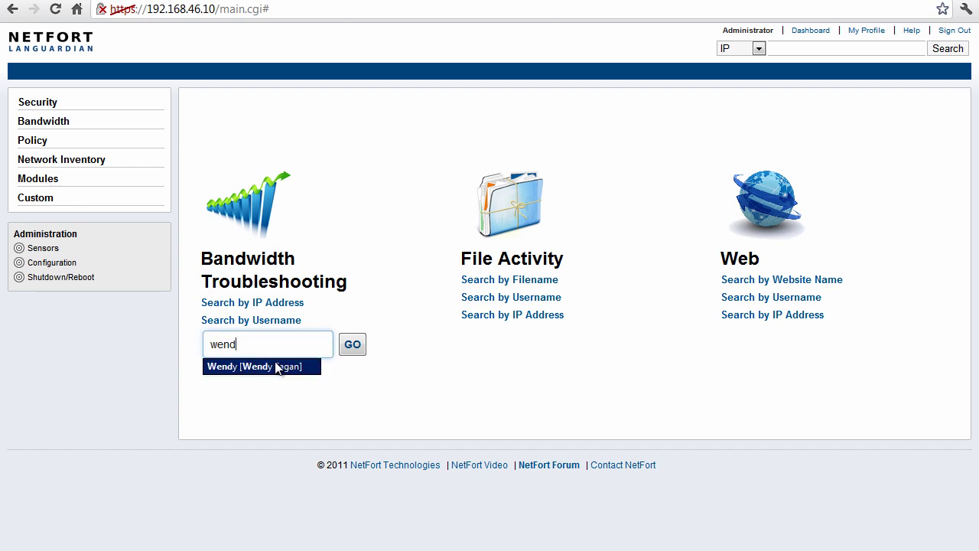
pyautogui.click(277, 365)
pyautogui.click(346, 344)
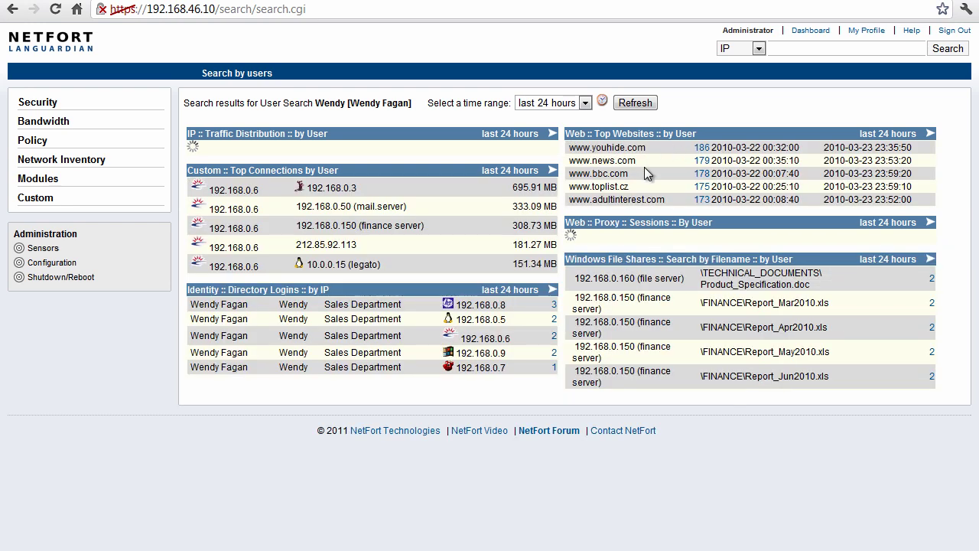
pyautogui.click(704, 151)
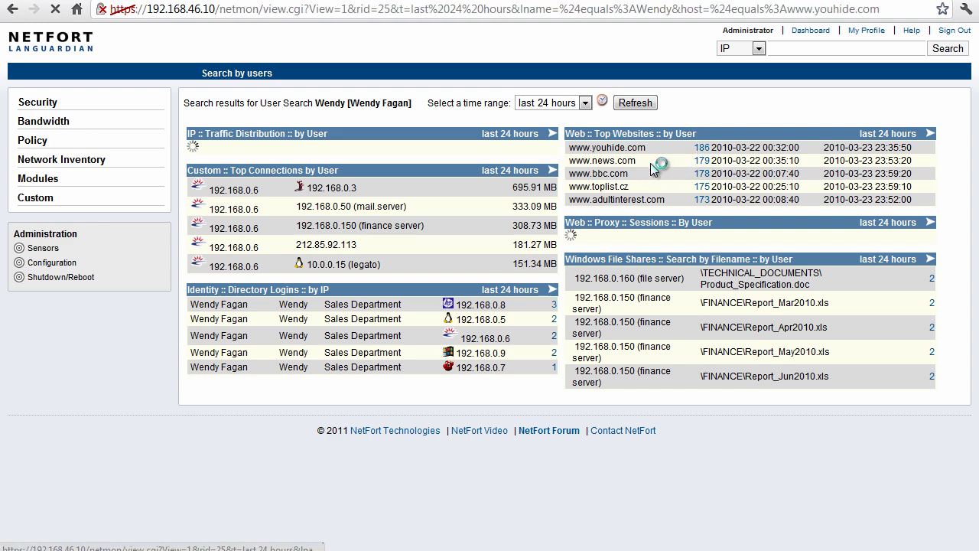
pyautogui.scroll(-2, 646, 275)
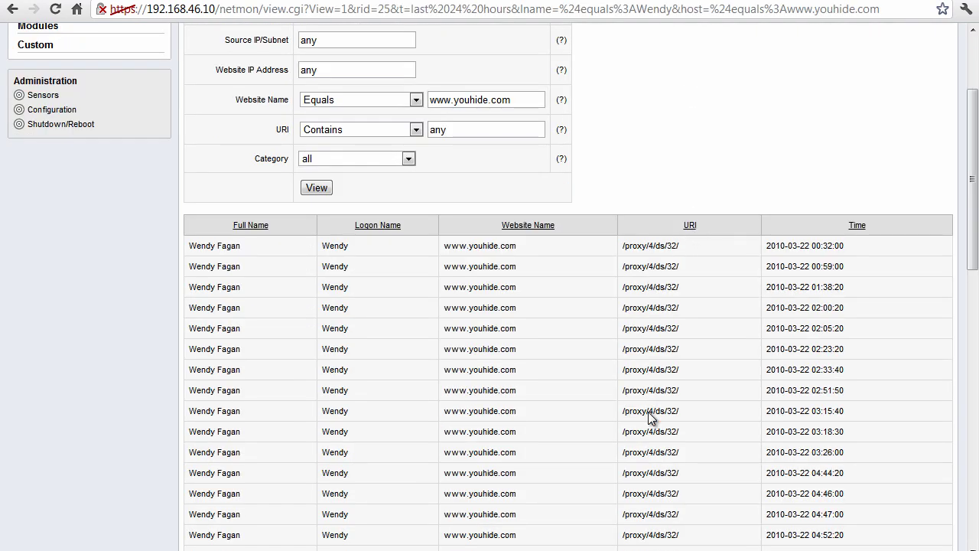
pyautogui.moveTo(653, 433)
pyautogui.mouseDown()
pyautogui.moveTo(518, 435)
pyautogui.moveTo(645, 440)
pyautogui.mouseUp()
pyautogui.scroll(2, 597, 318)
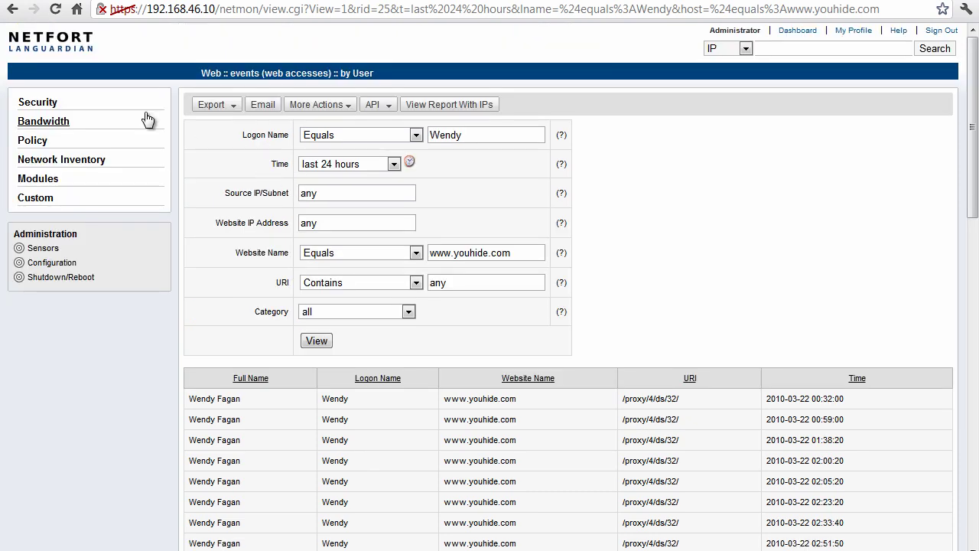
pyautogui.click(42, 126)
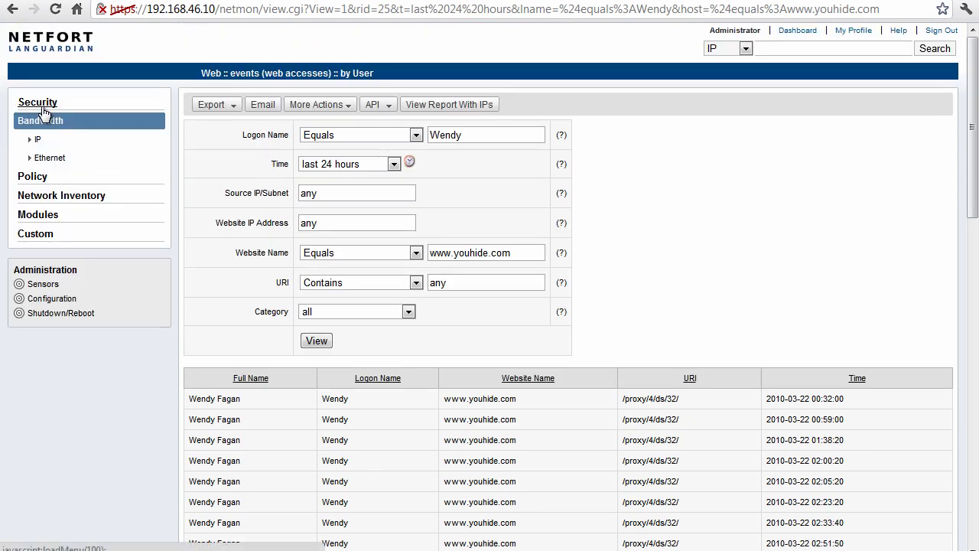
pyautogui.click(35, 143)
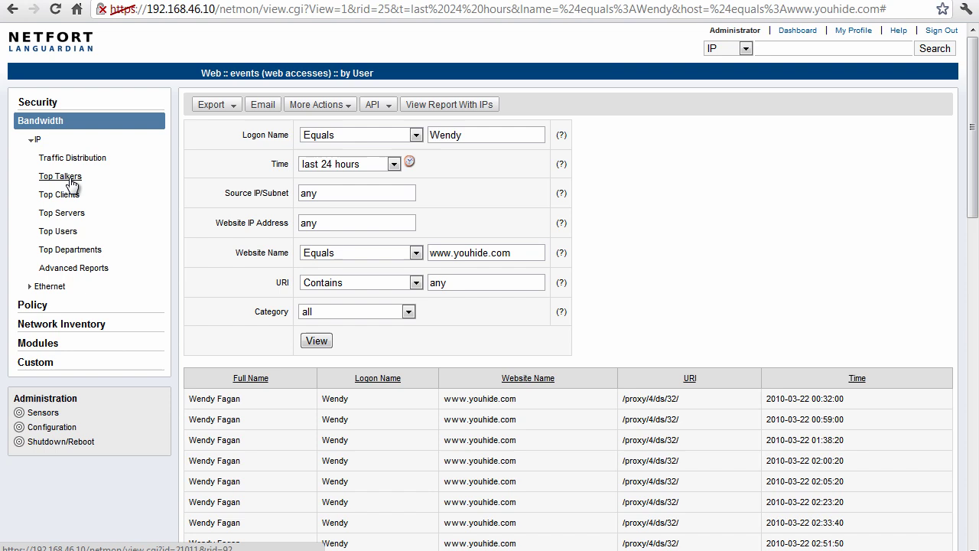